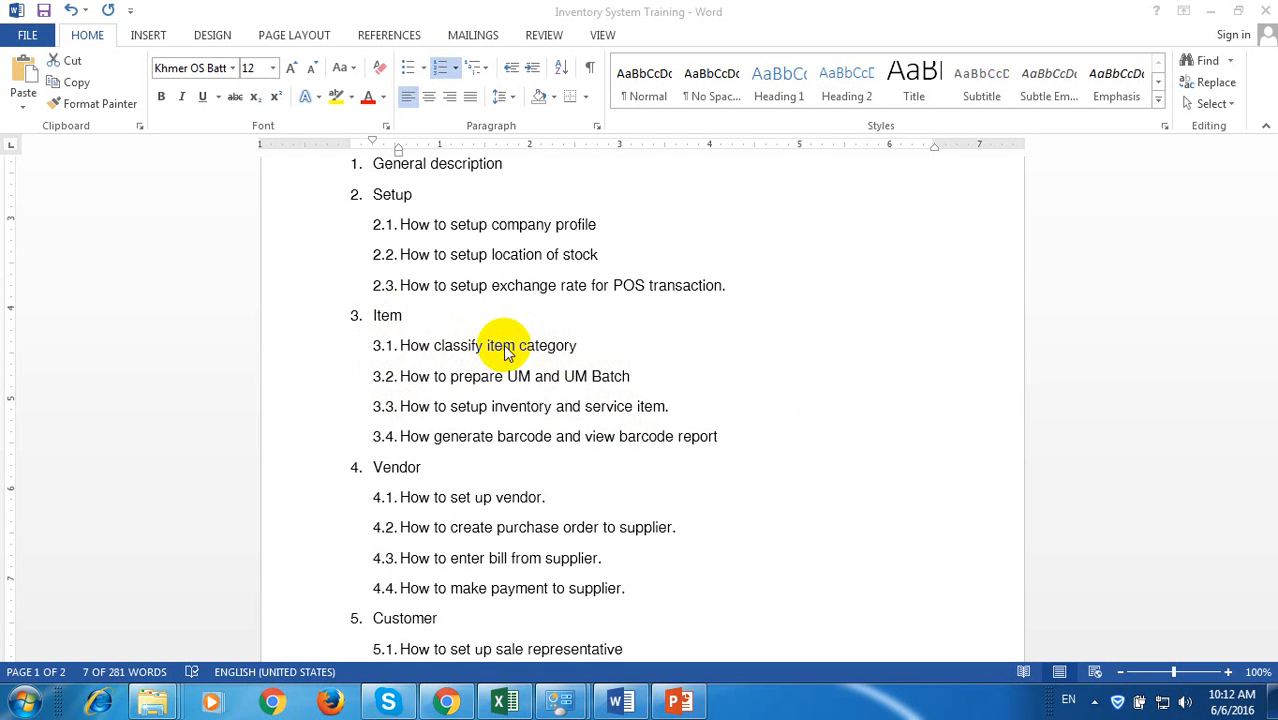
Step: Review the Item topics in the training outline, from classifying item categories to generating barcodes and viewing the barcode report
{"action": "left_click", "coordinate": [578, 347]}
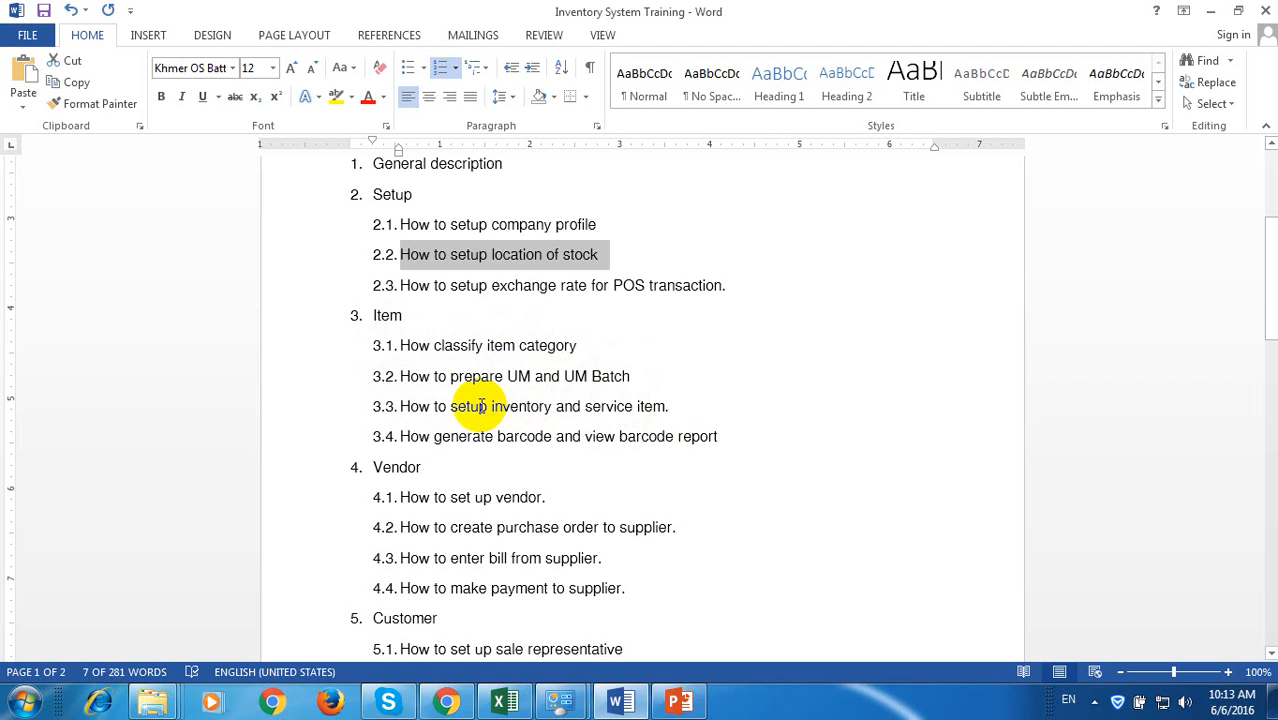
{"action": "left_click_drag", "start_coordinate": [452, 406], "coordinate": [676, 419]}
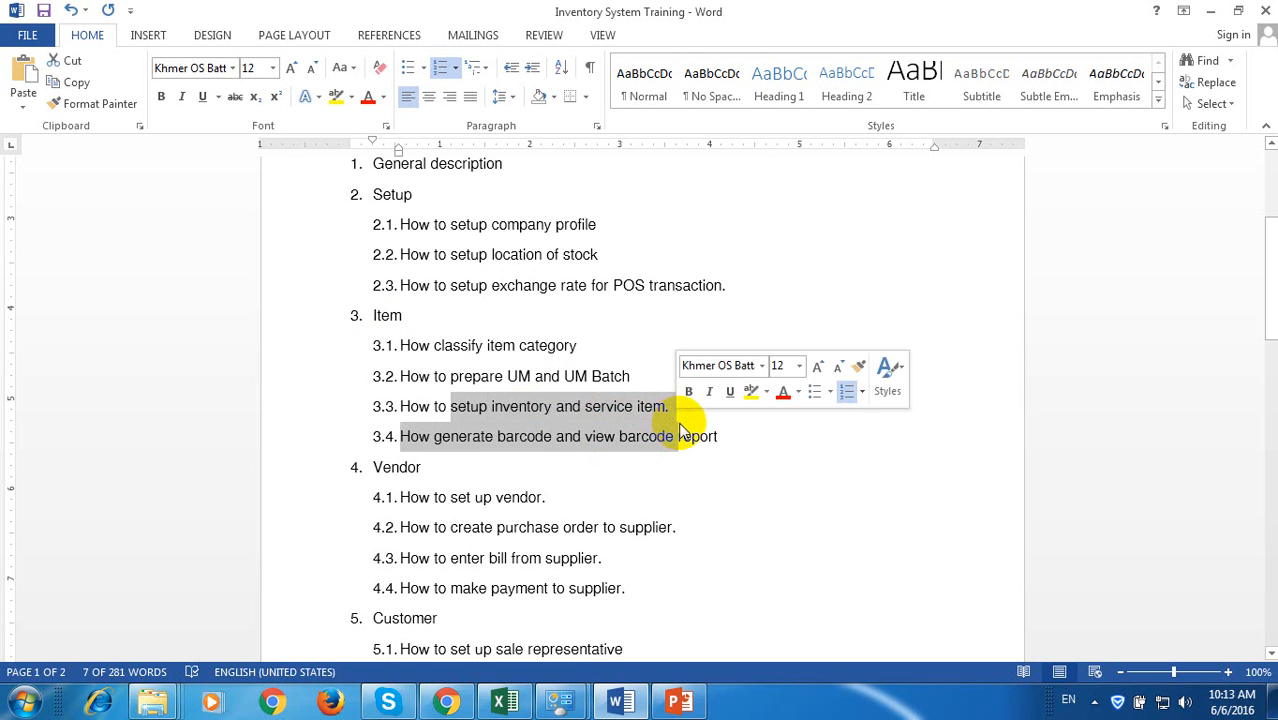
{"action": "left_click", "coordinate": [676, 418]}
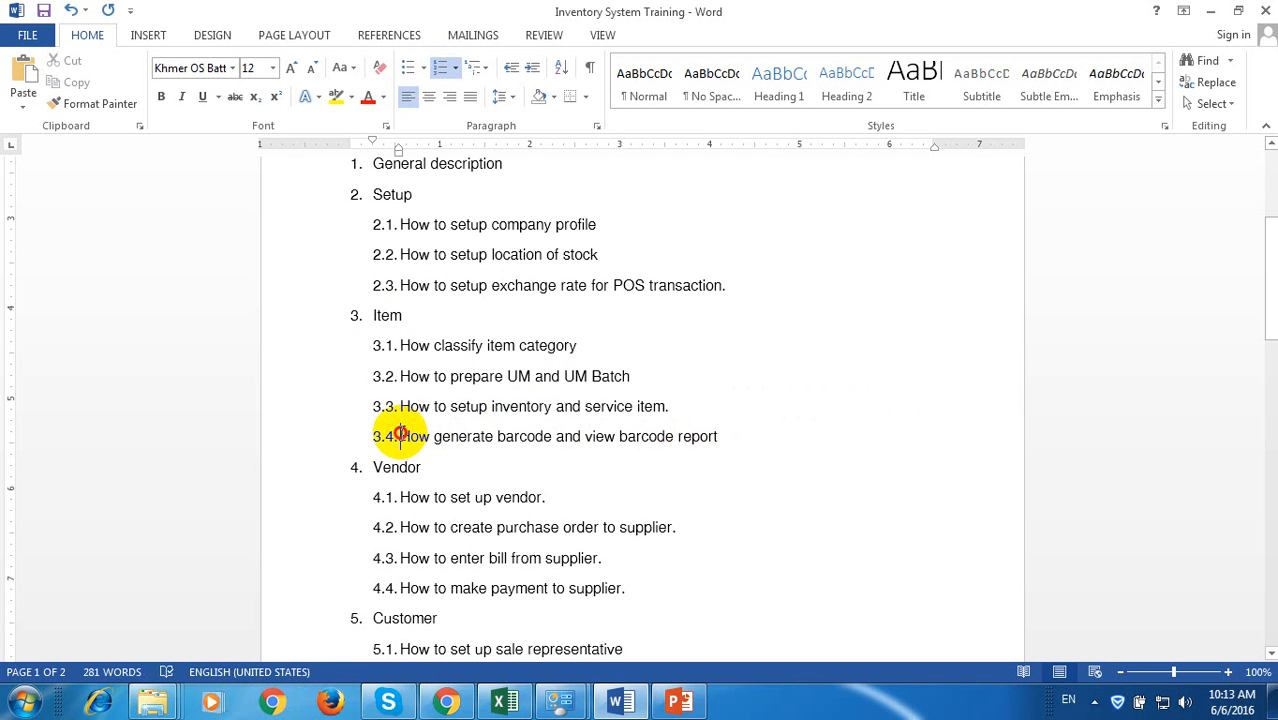
{"action": "left_click_drag", "start_coordinate": [400, 437], "coordinate": [726, 452]}
{"action": "left_click", "coordinate": [689, 469]}
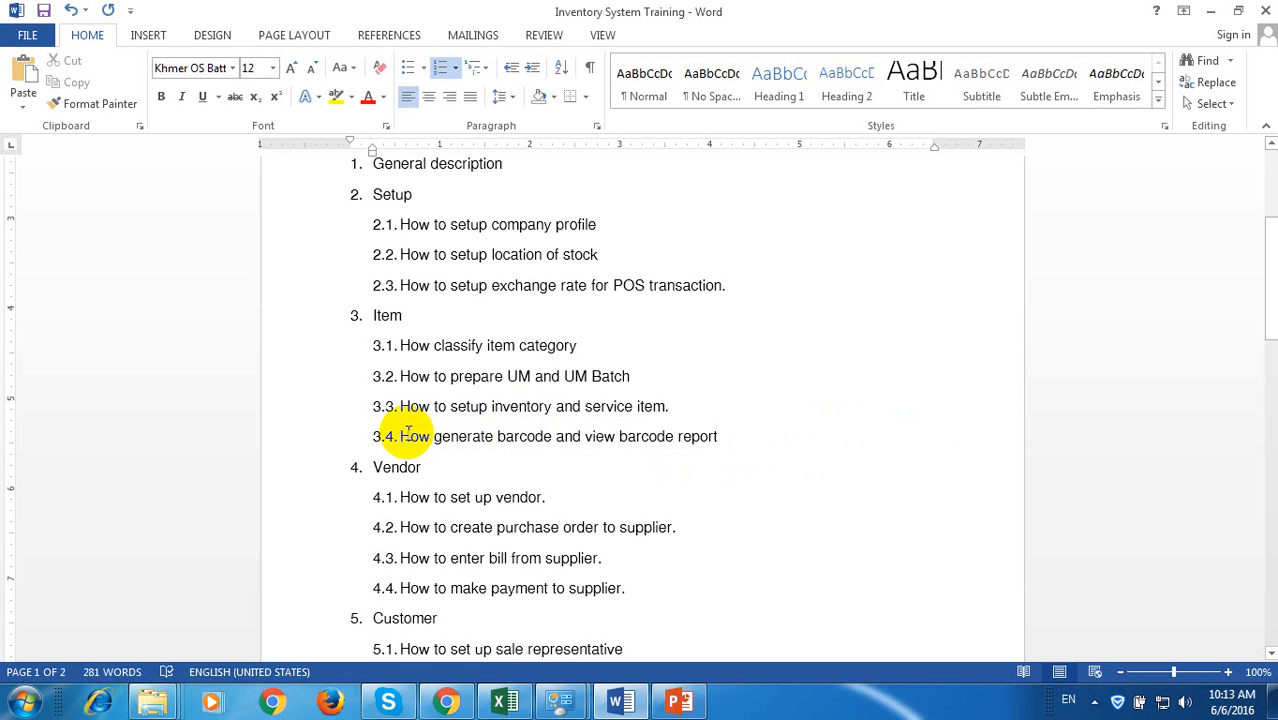
{"action": "left_click_drag", "start_coordinate": [400, 437], "coordinate": [733, 448]}
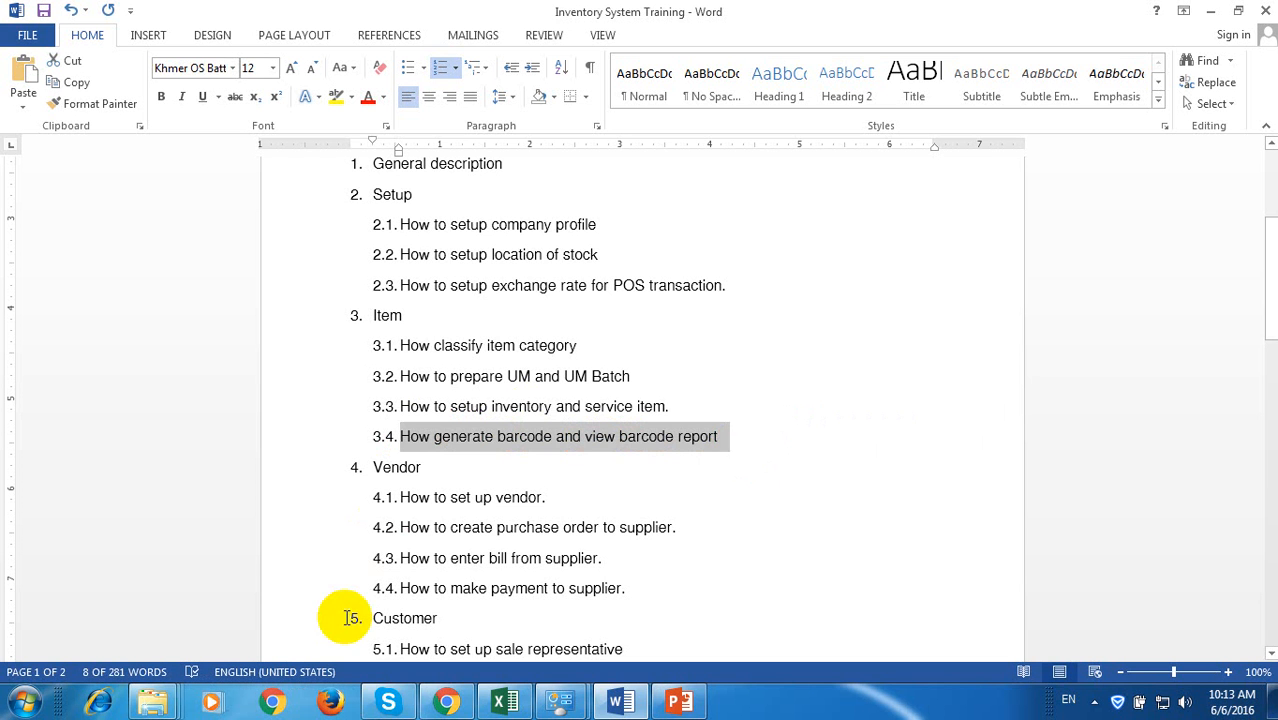
Step: Switch to the Inventory System in Chrome and open the item category list
{"action": "left_click", "coordinate": [466, 705]}
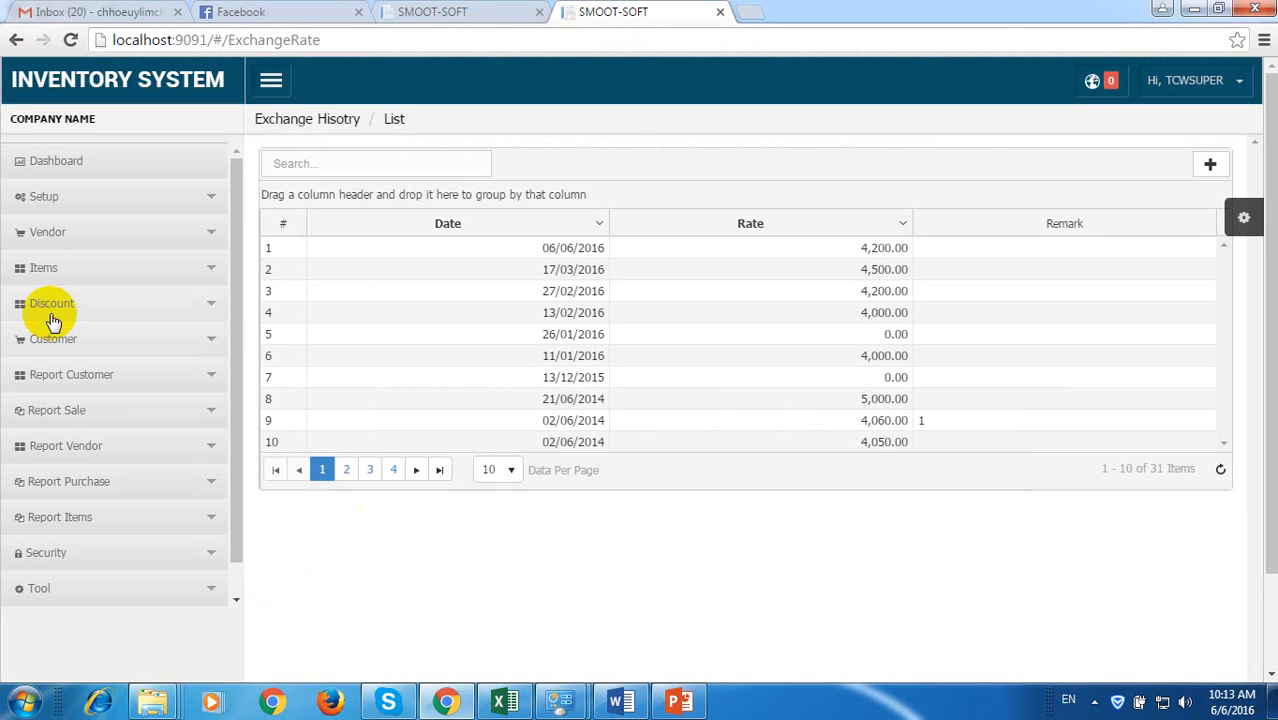
{"action": "left_click", "coordinate": [77, 266]}
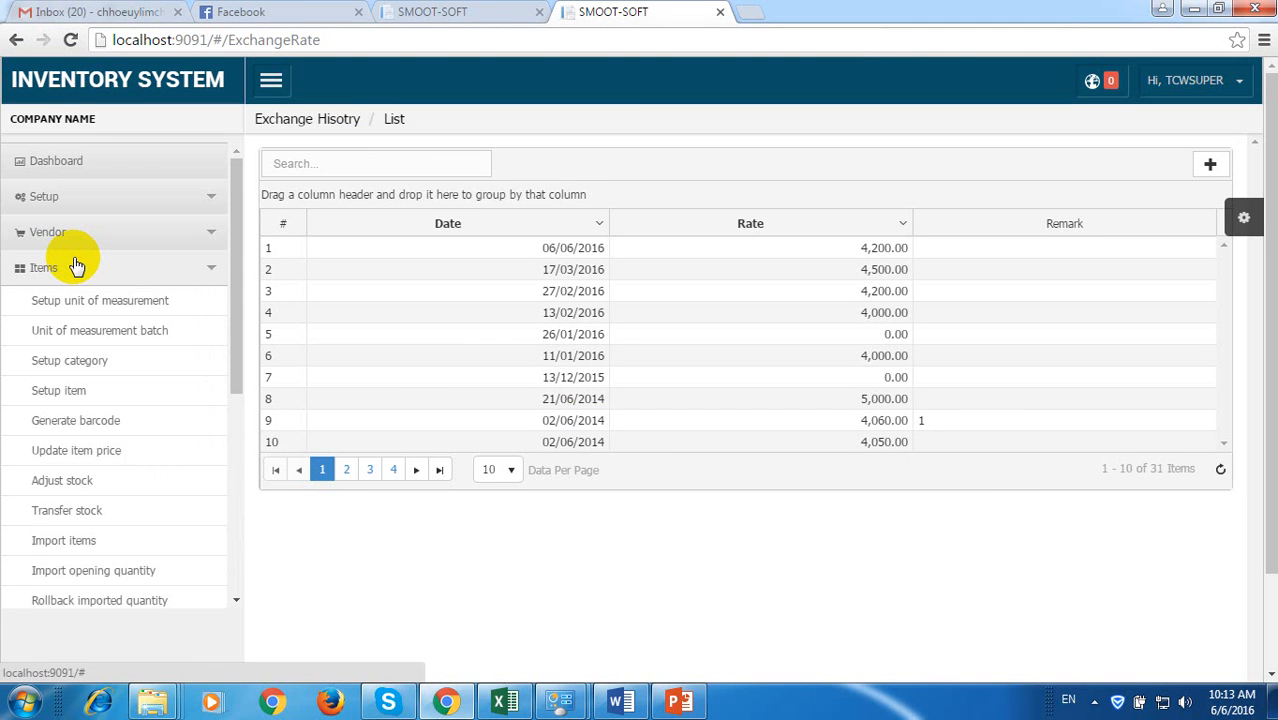
{"action": "left_click", "coordinate": [92, 356]}
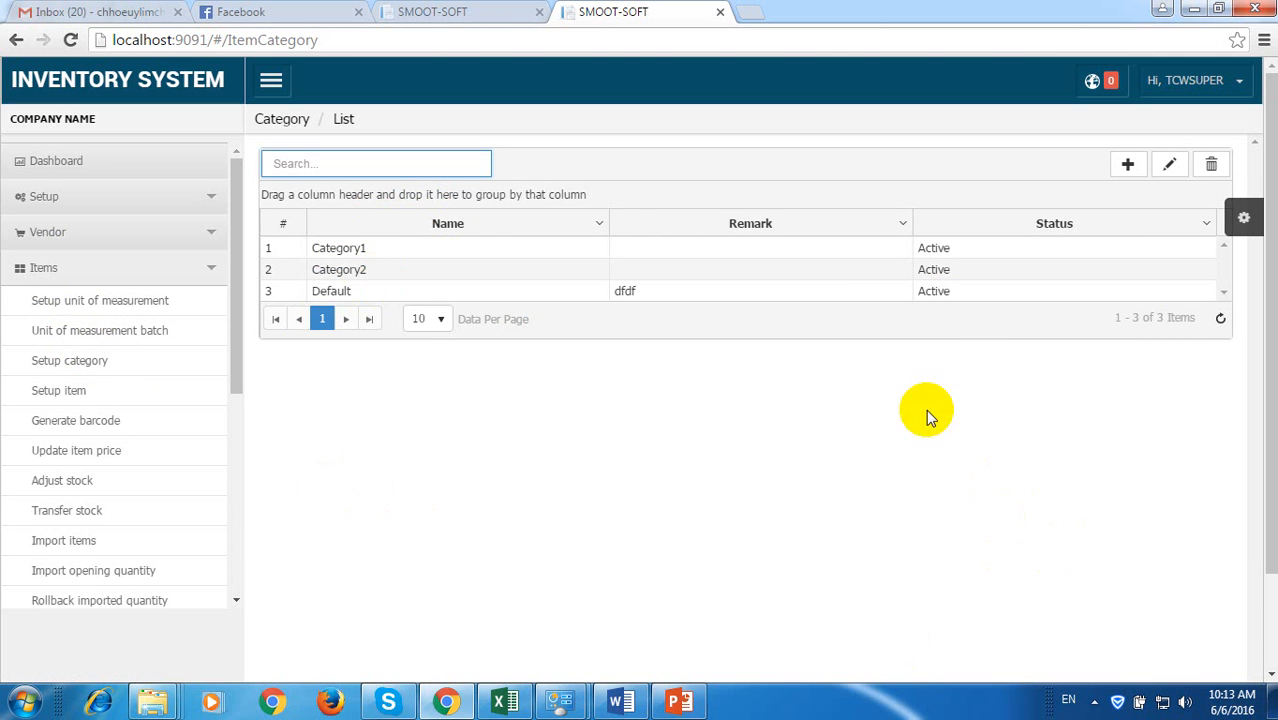
Step: Clear the remark of the Default category and save the update
{"action": "left_click", "coordinate": [820, 290]}
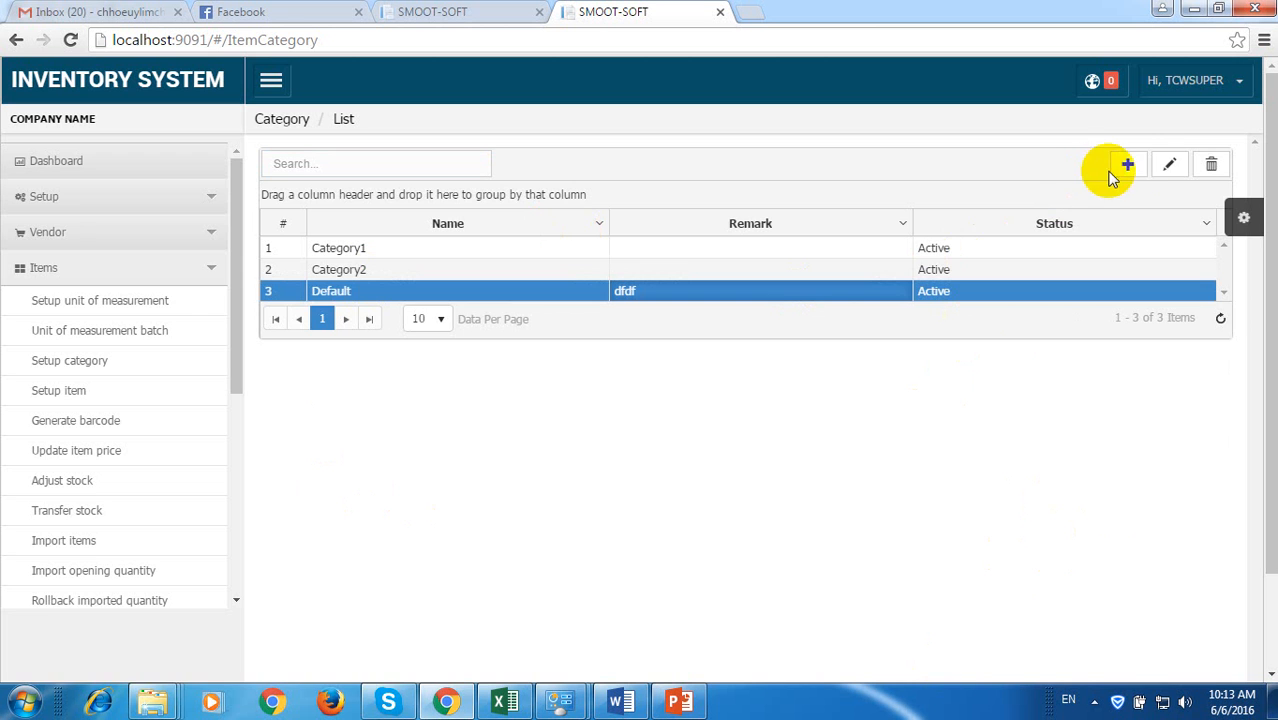
{"action": "left_click", "coordinate": [1171, 166]}
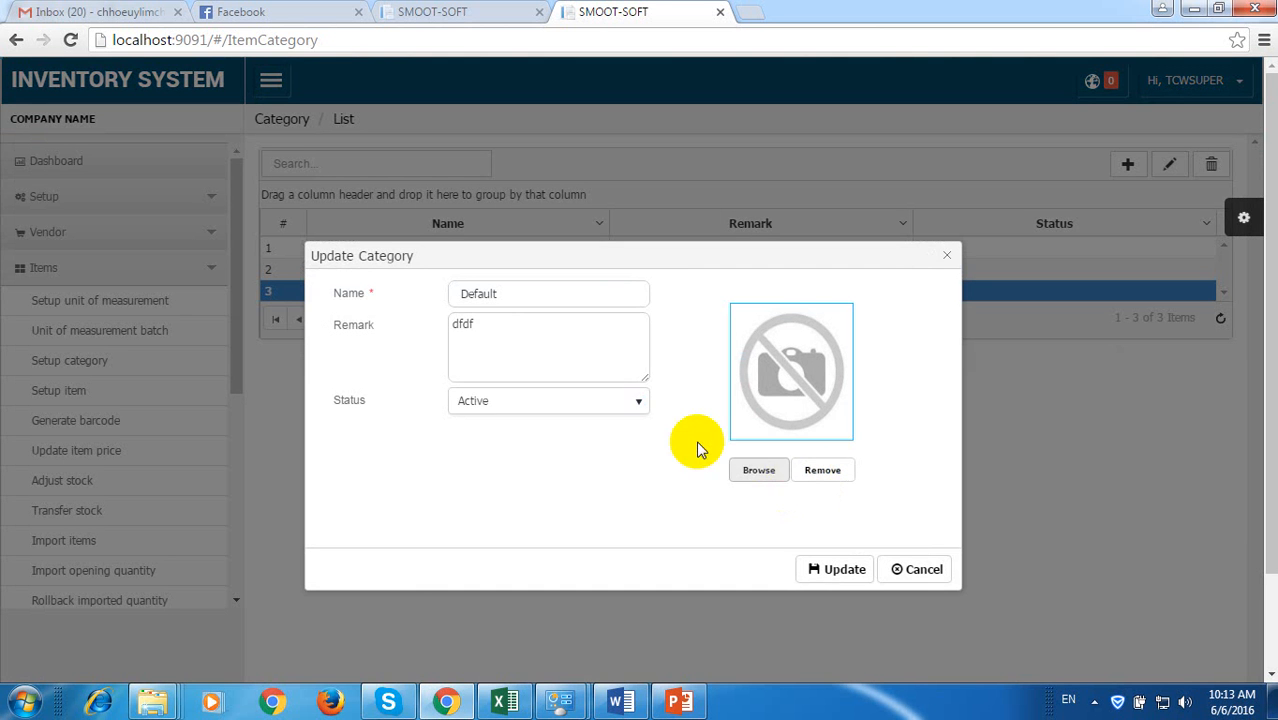
{"action": "left_click_drag", "start_coordinate": [562, 331], "coordinate": [287, 327]}
{"action": "key", "text": "BackSpace"}
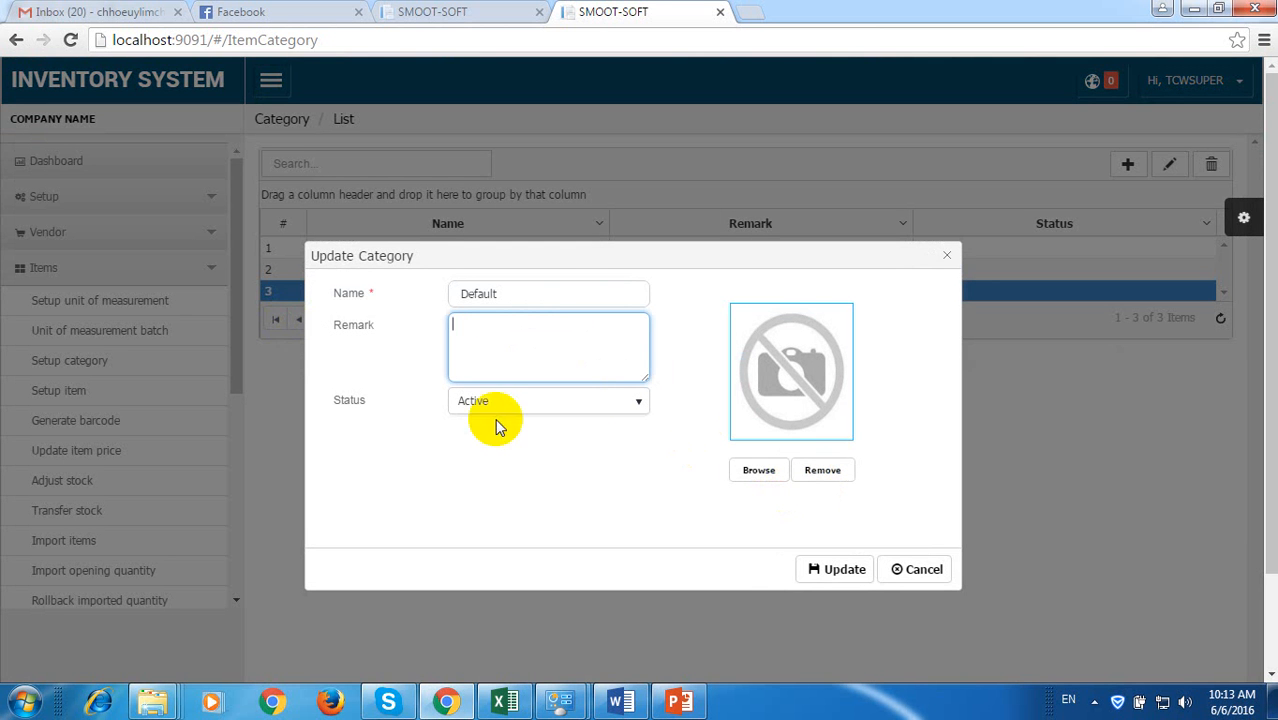
{"action": "left_click", "coordinate": [845, 569]}
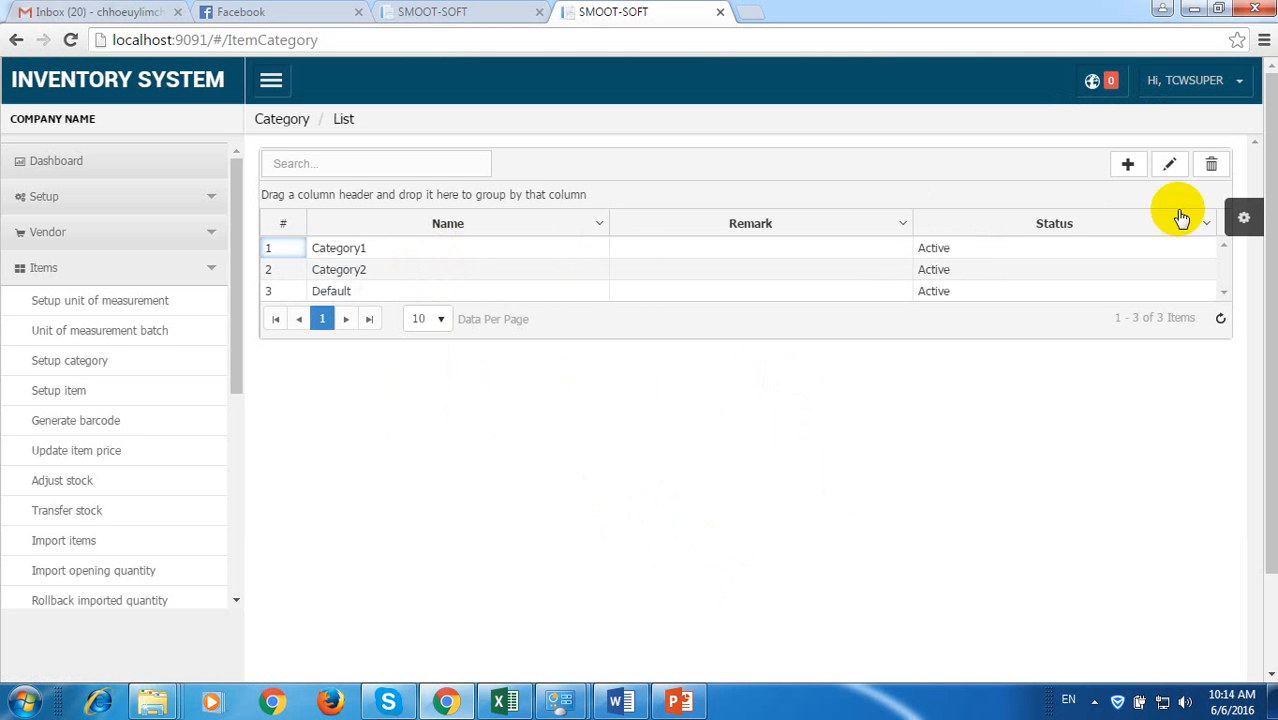
Step: Create an active item category named Beer and save it with a new blank form ready
{"action": "left_click", "coordinate": [1129, 166]}
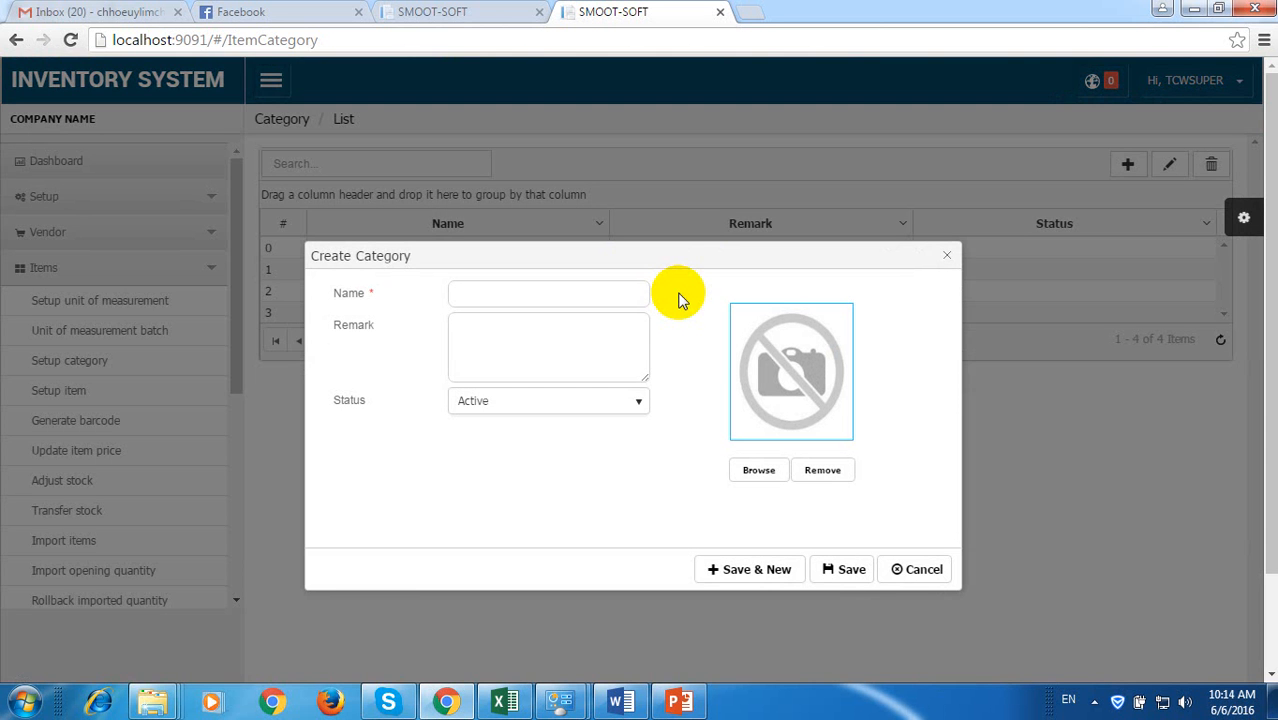
{"action": "left_click", "coordinate": [600, 293]}
{"action": "type", "text": "Bee"}
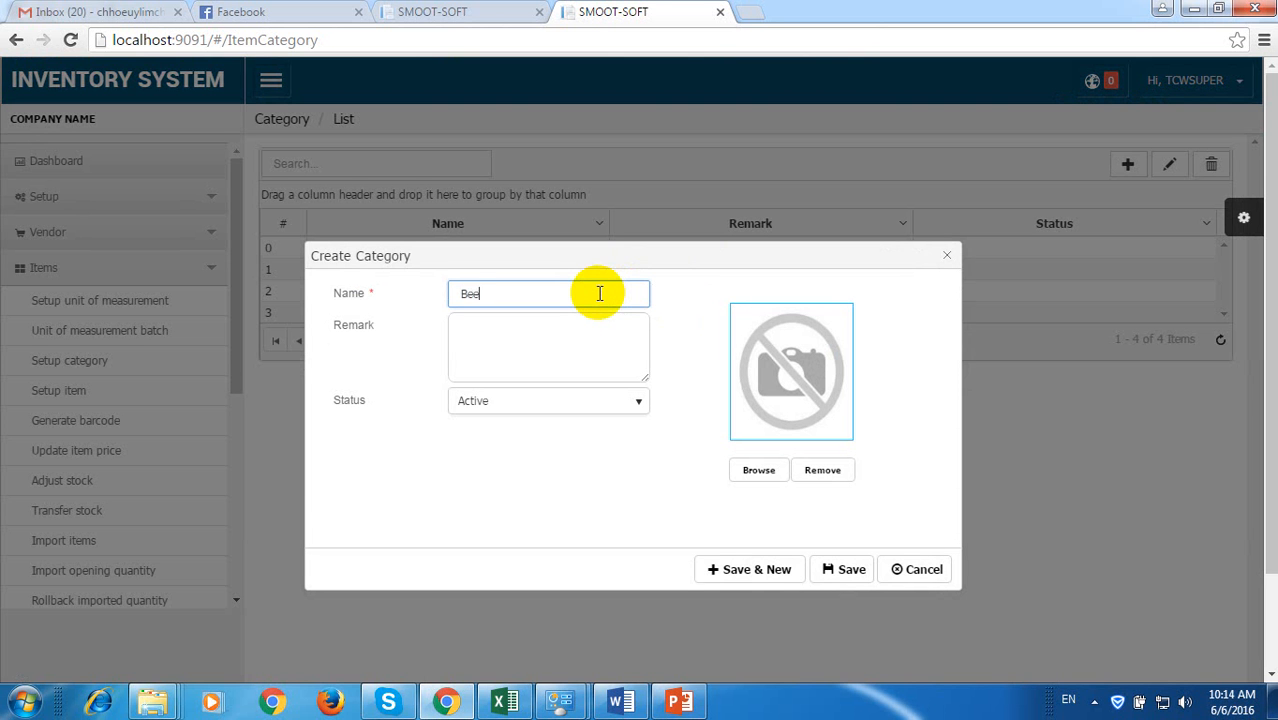
{"action": "type", "text": "r"}
{"action": "left_click", "coordinate": [770, 578]}
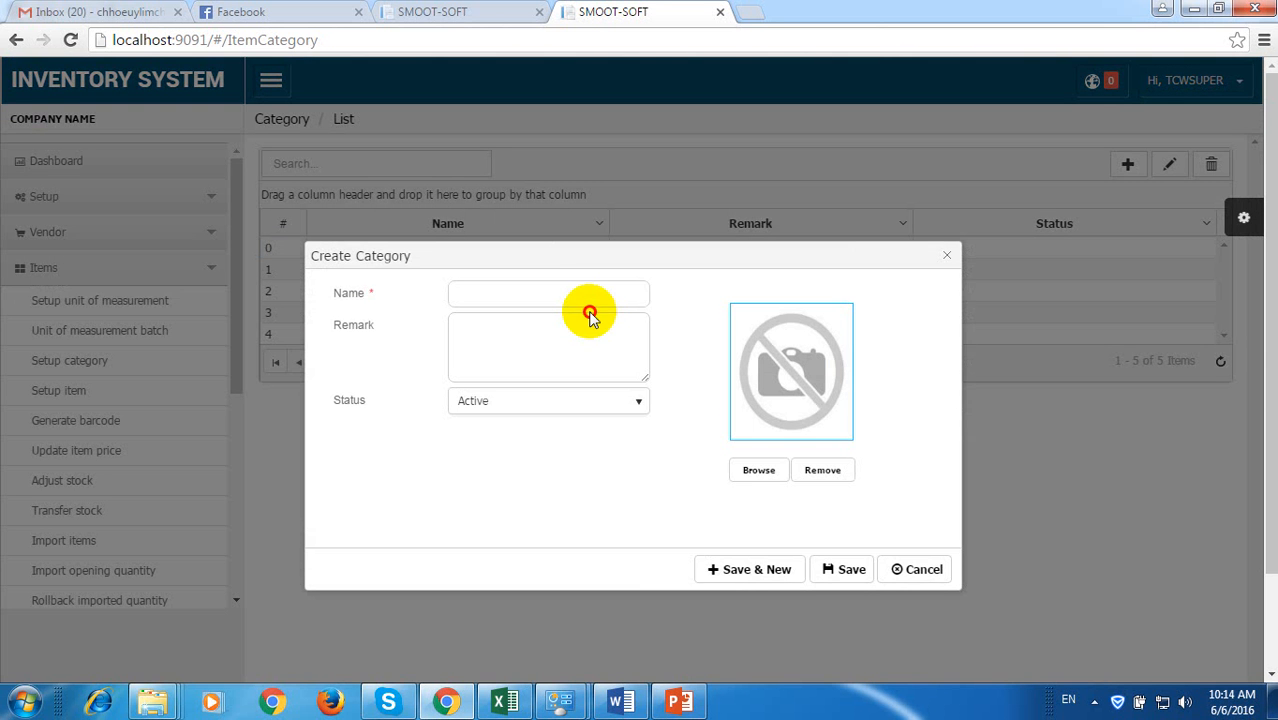
Step: Create an active item category named Bottle, save it and close the category form
{"action": "left_click", "coordinate": [591, 295]}
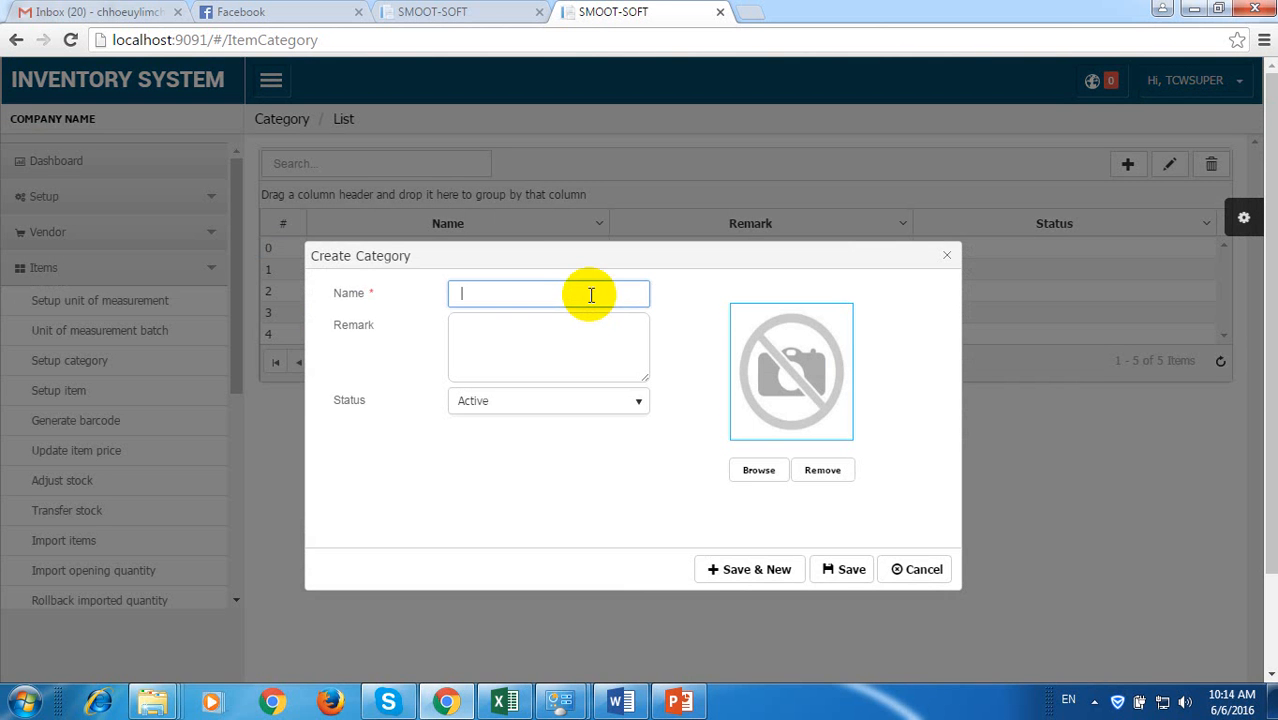
{"action": "type", "text": "Bottle"}
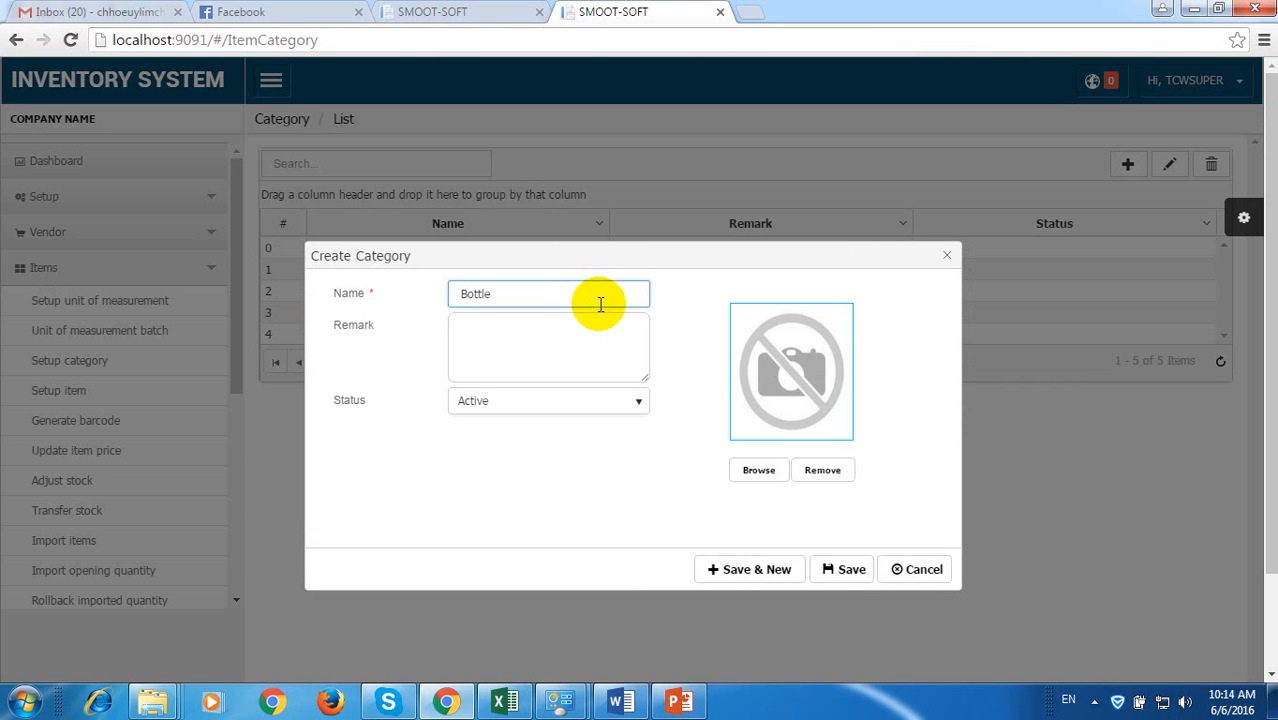
{"action": "left_click", "coordinate": [740, 567]}
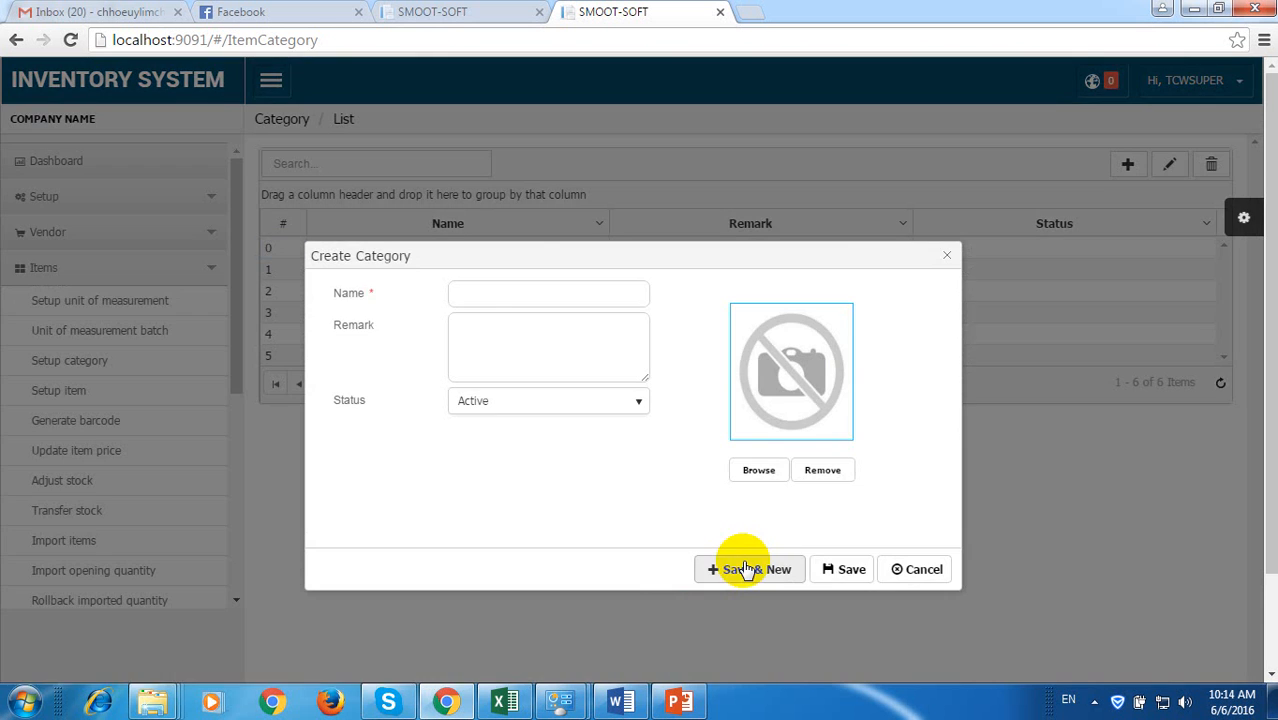
{"action": "left_click", "coordinate": [919, 568]}
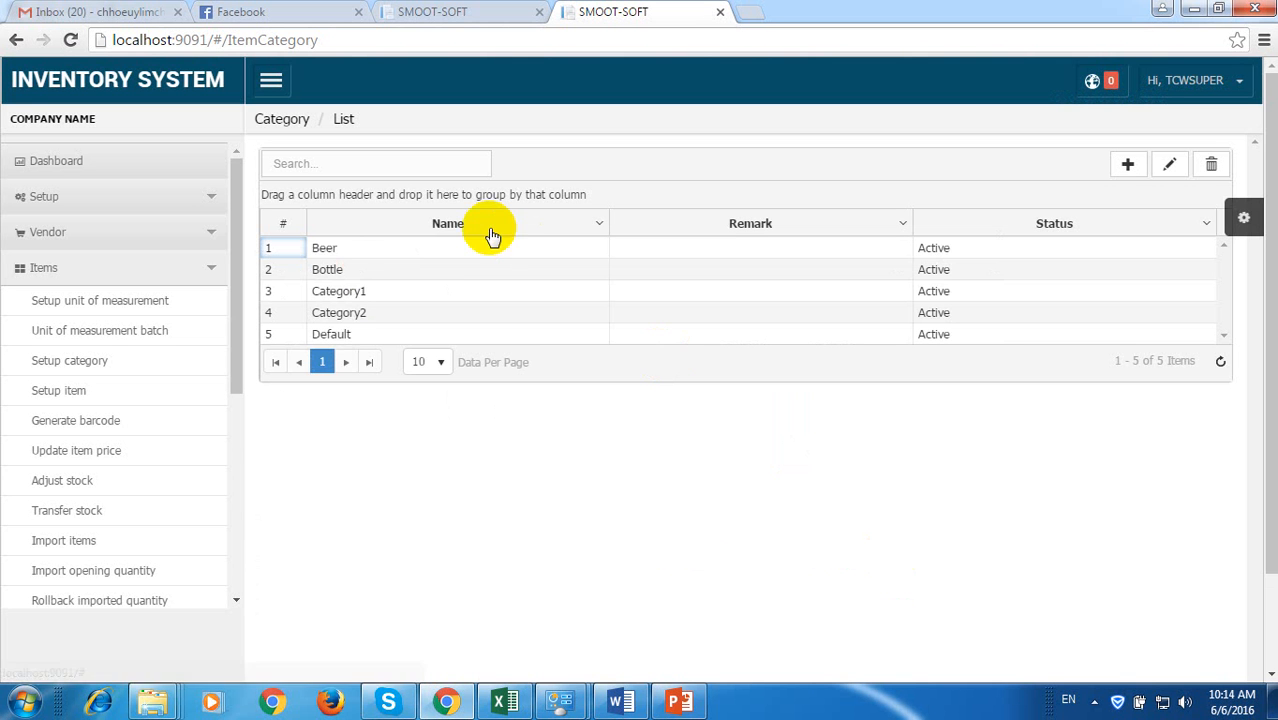
Step: Check the Beer and Bottle entries in the category list and open the unit of measurement list
{"action": "left_click", "coordinate": [445, 256]}
{"action": "left_click", "coordinate": [451, 275]}
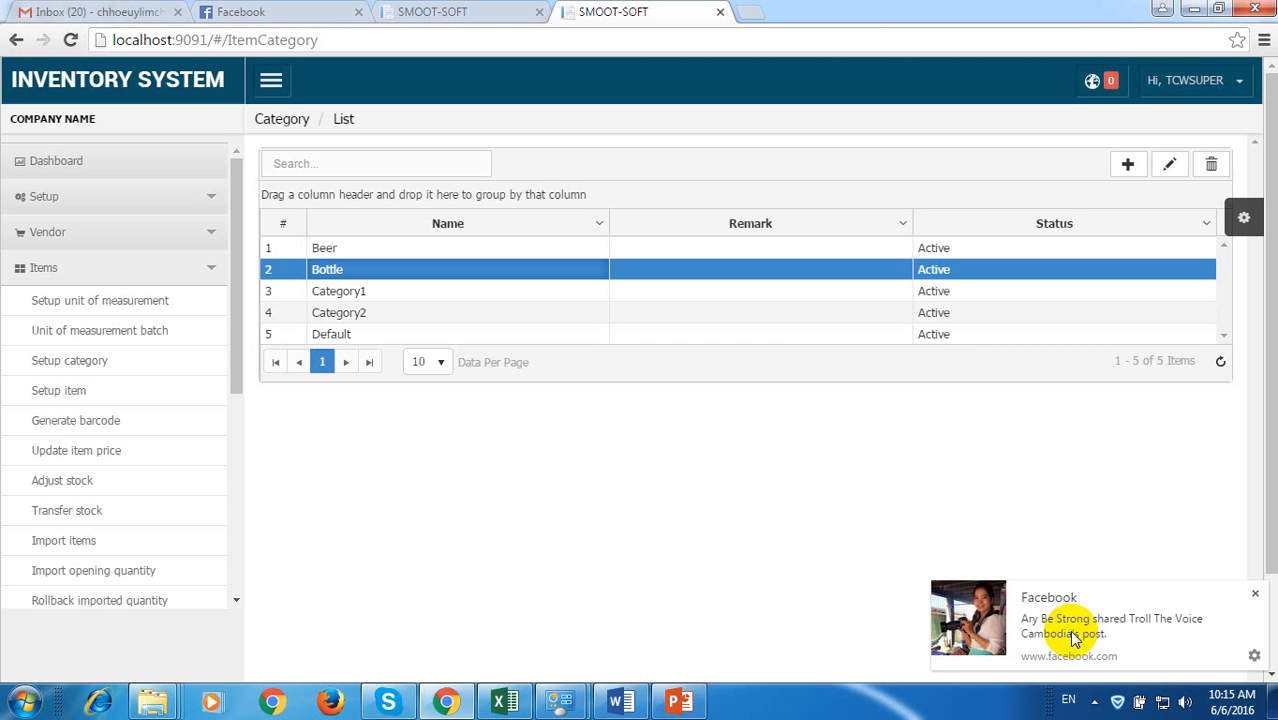
{"action": "left_click", "coordinate": [88, 331]}
{"action": "left_click", "coordinate": [165, 301]}
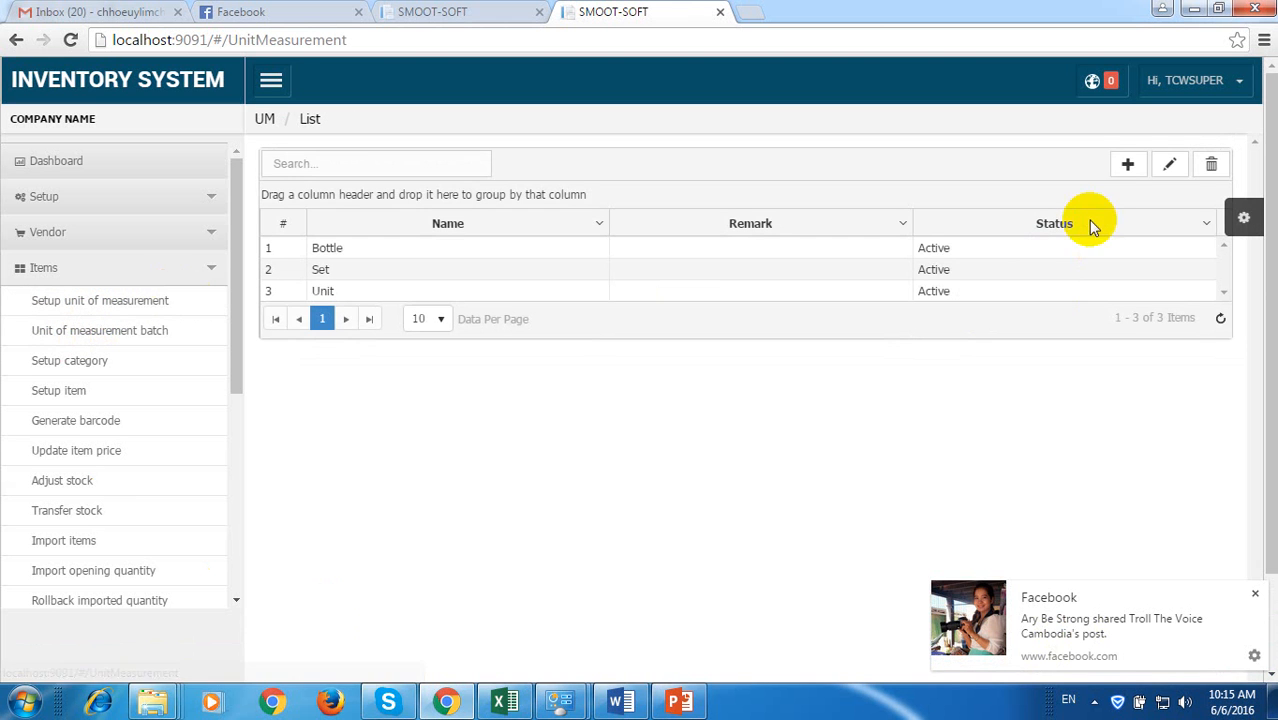
{"action": "left_click", "coordinate": [1128, 165]}
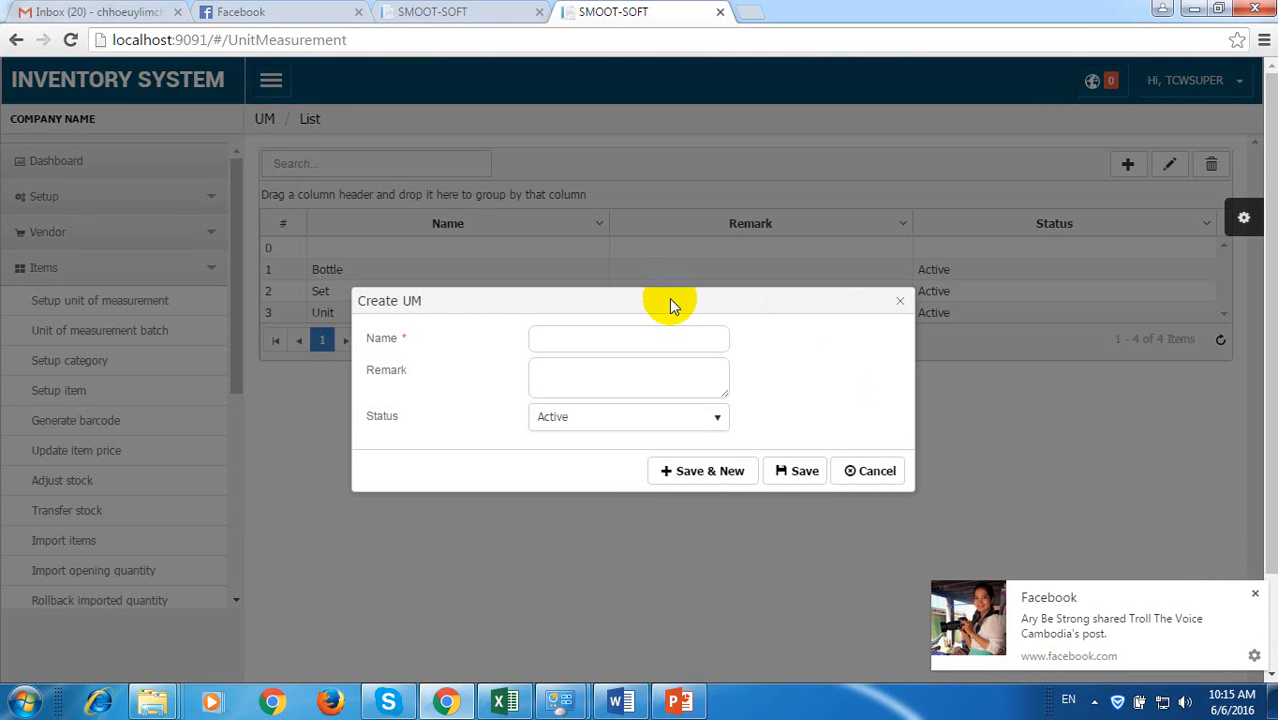
{"action": "left_click_drag", "start_coordinate": [670, 302], "coordinate": [974, 214]}
{"action": "left_click", "coordinate": [925, 265]}
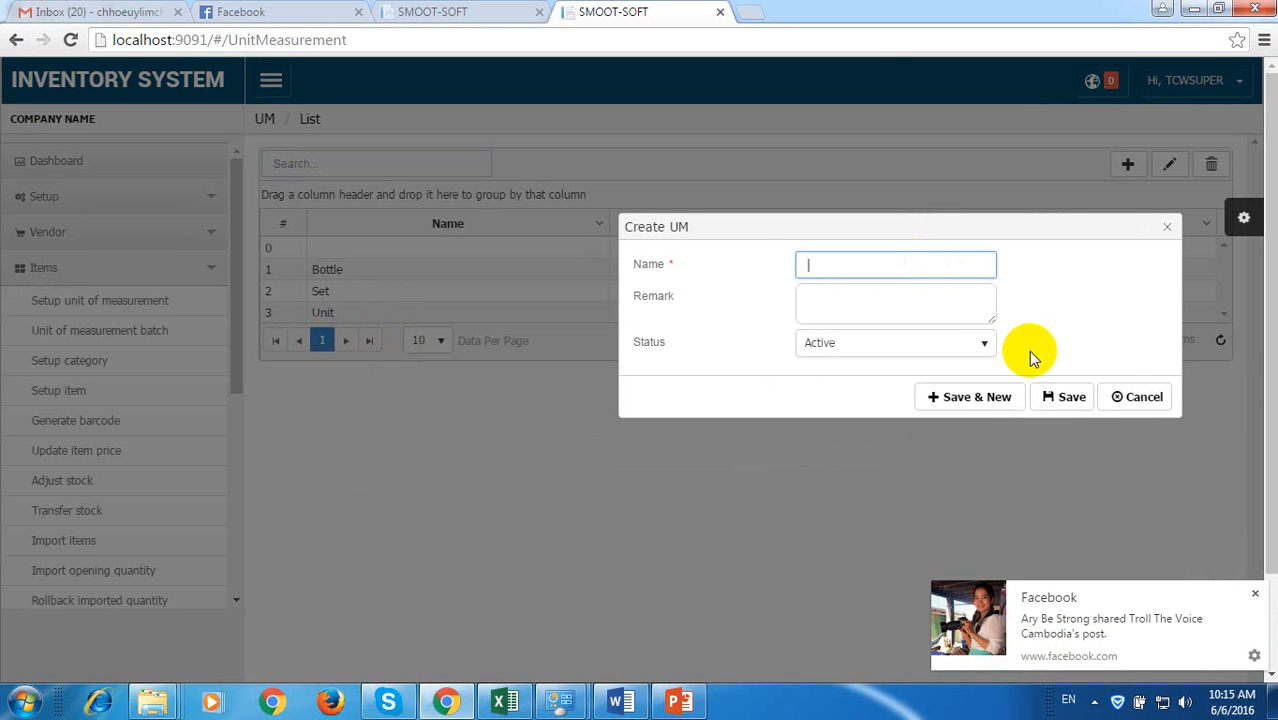
{"action": "left_click", "coordinate": [1133, 399]}
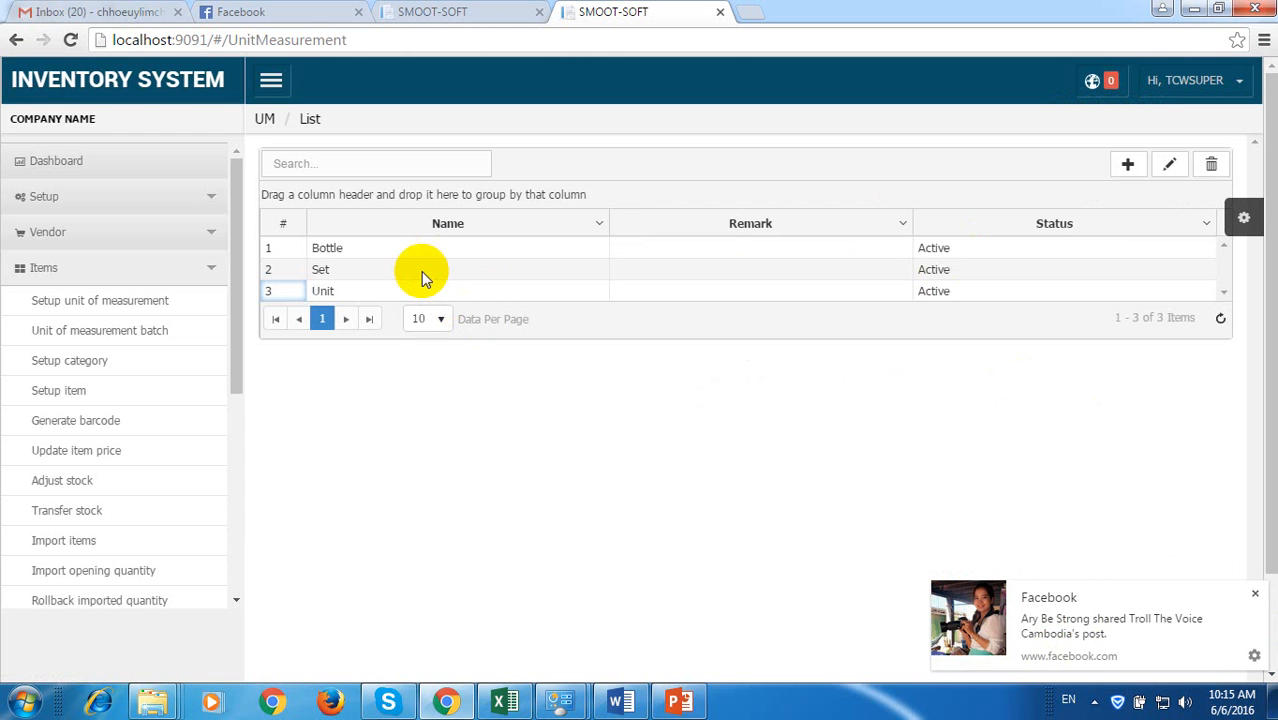
Step: Create an active unit of measurement named Case and save it with a new blank form ready
{"action": "left_click", "coordinate": [1127, 164]}
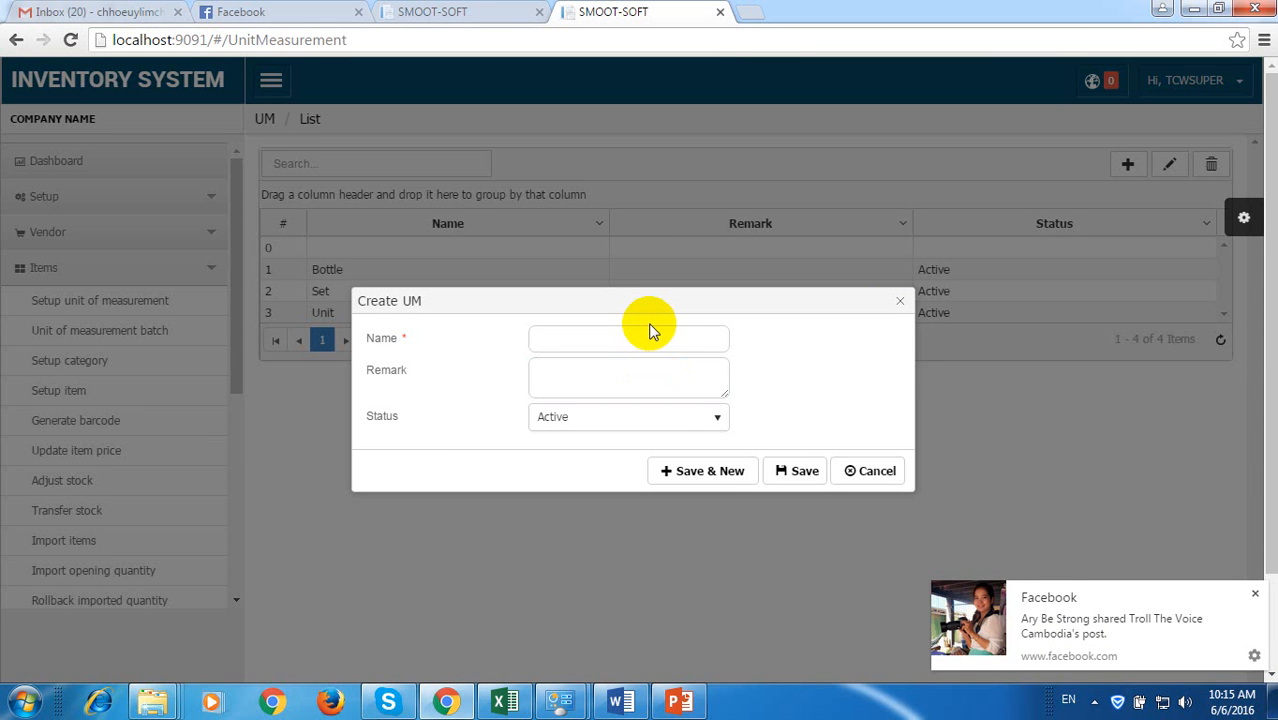
{"action": "left_click", "coordinate": [655, 333]}
{"action": "type", "text": "Cas"}
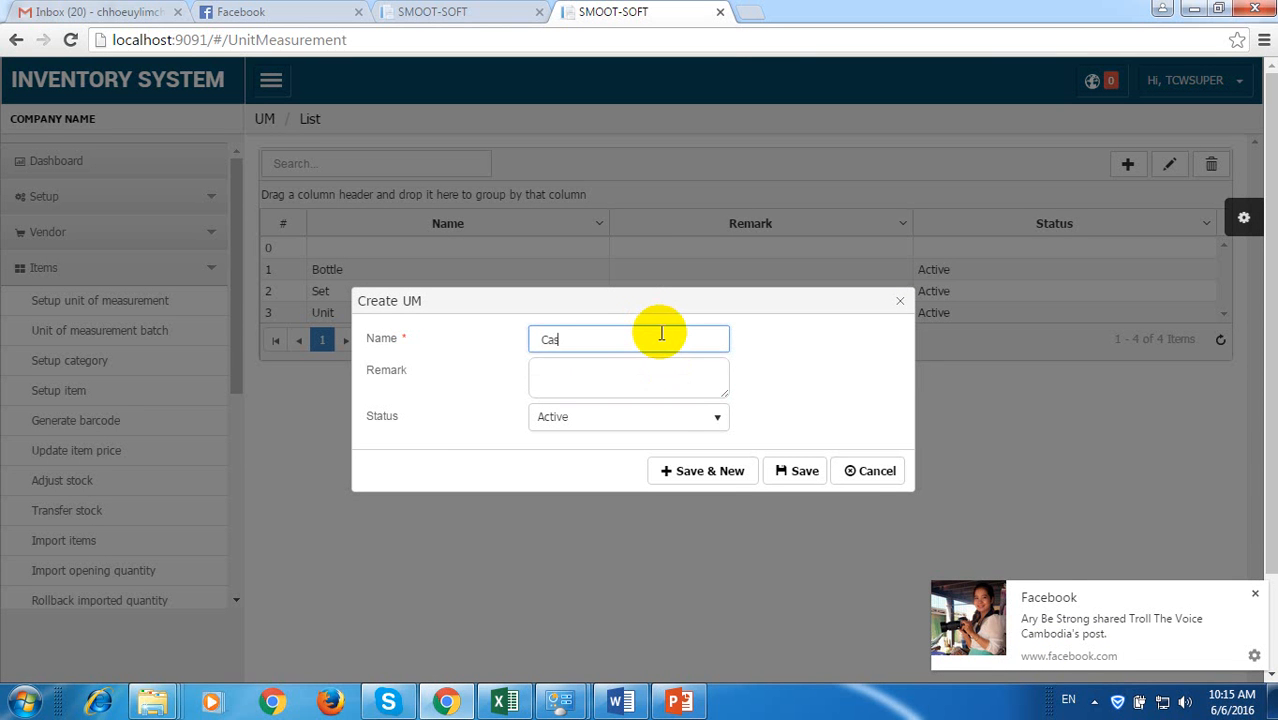
{"action": "type", "text": "se"}
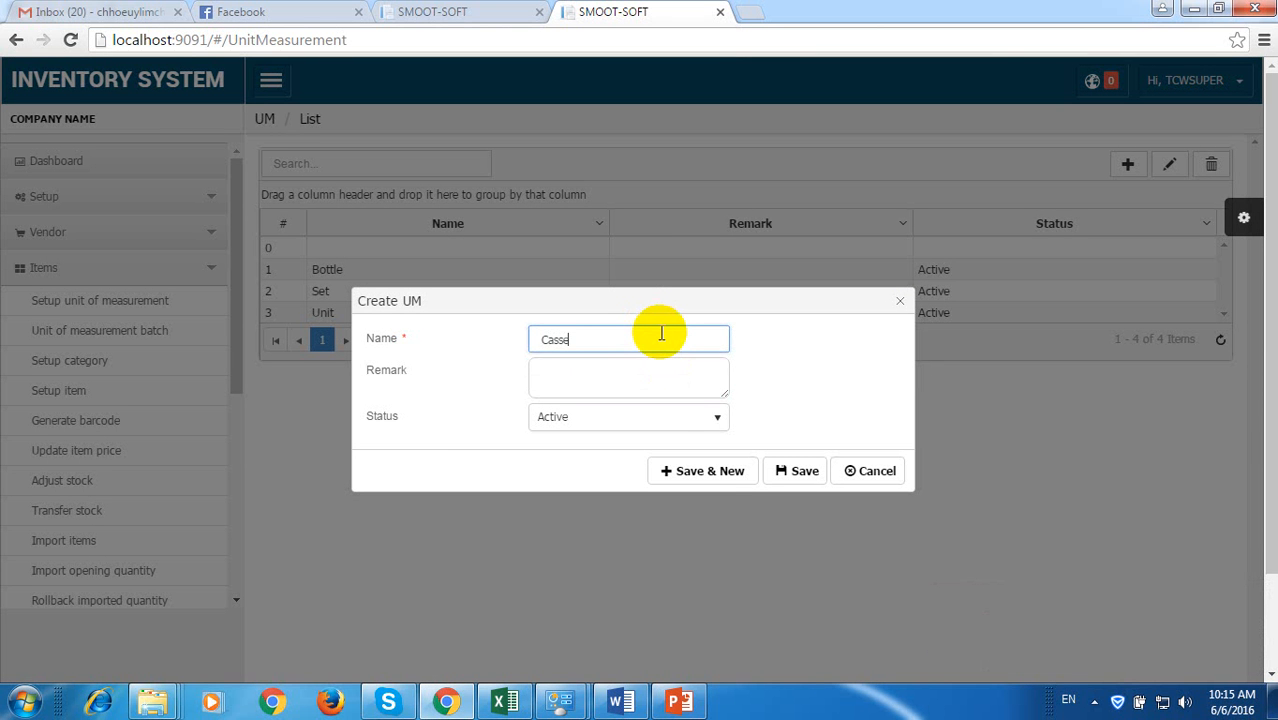
{"action": "key", "text": "BackSpace"}
{"action": "key", "text": "BackSpace"}
{"action": "type", "text": "e"}
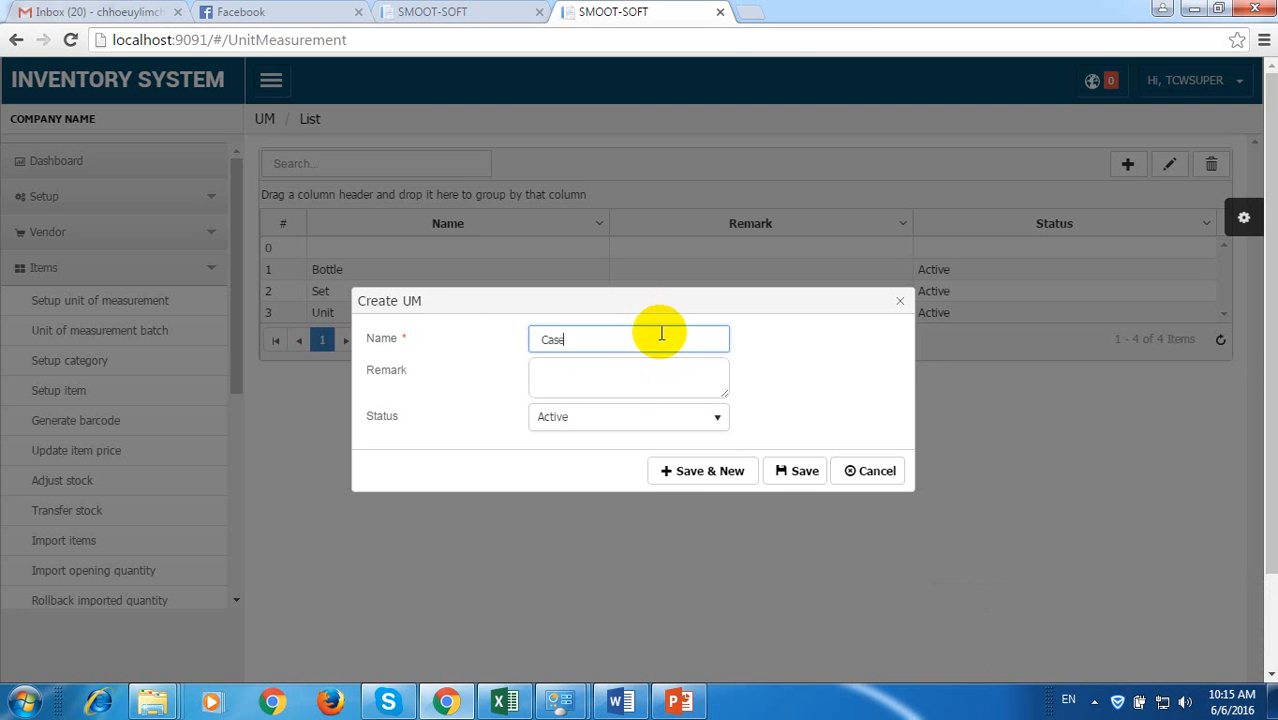
{"action": "left_click", "coordinate": [696, 472]}
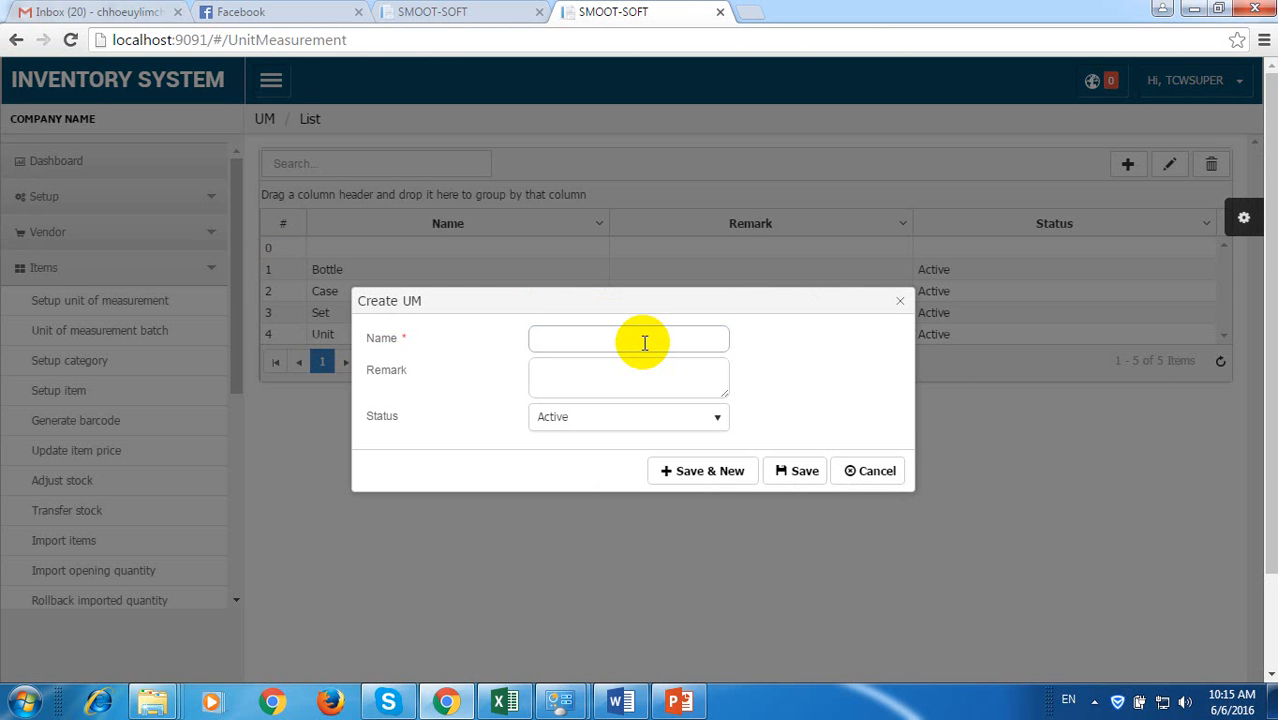
Step: Create an active unit of measurement named Can, save it and close the form
{"action": "left_click", "coordinate": [644, 343]}
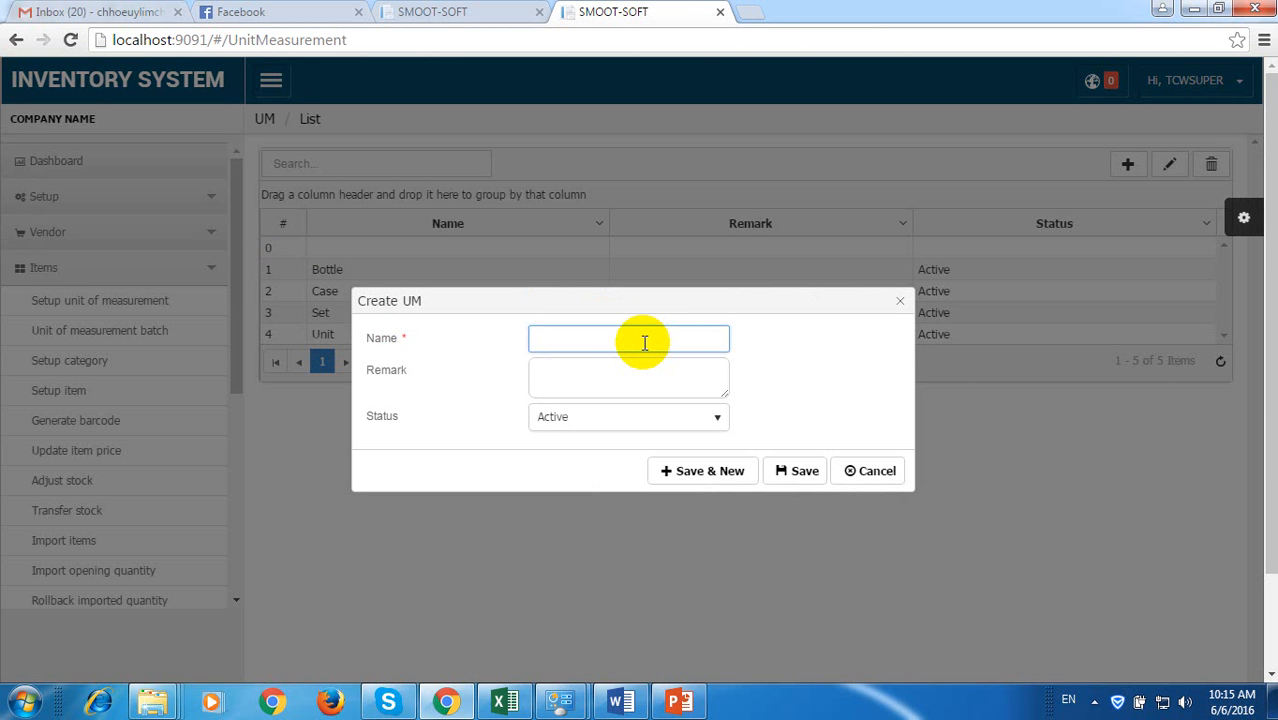
{"action": "type", "text": "Car"}
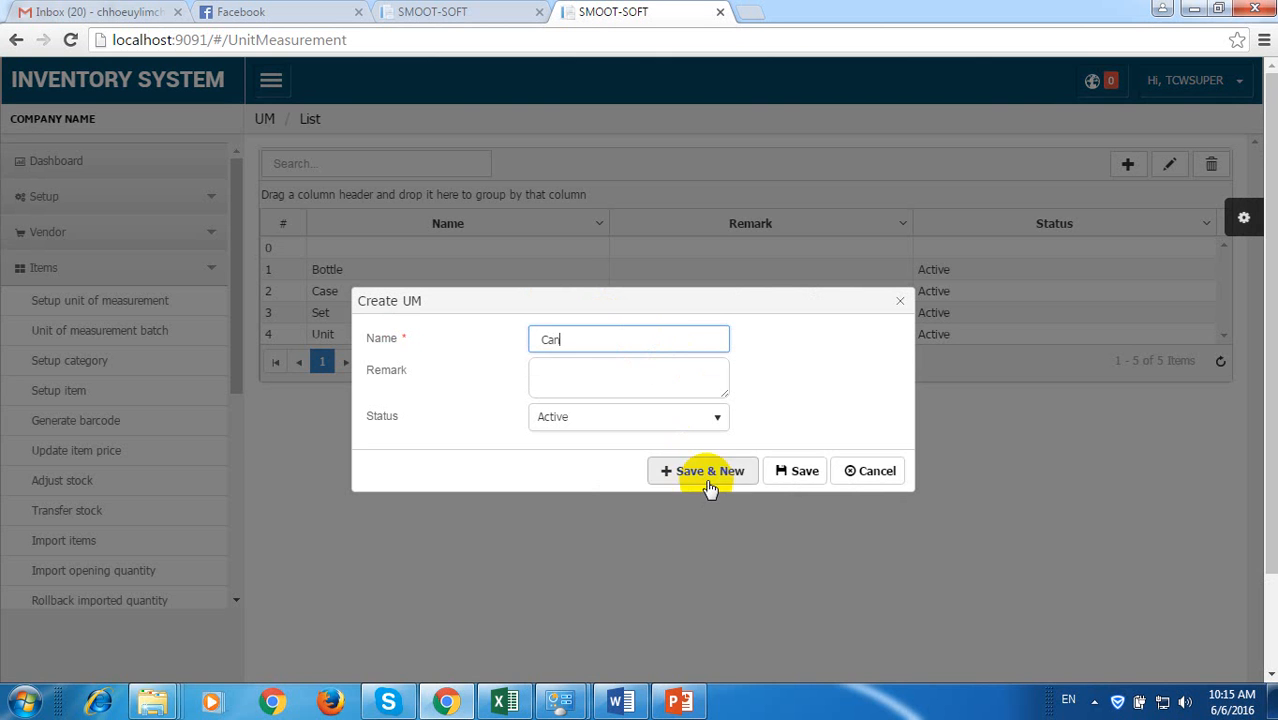
{"action": "left_click", "coordinate": [706, 474]}
{"action": "left_click", "coordinate": [878, 471]}
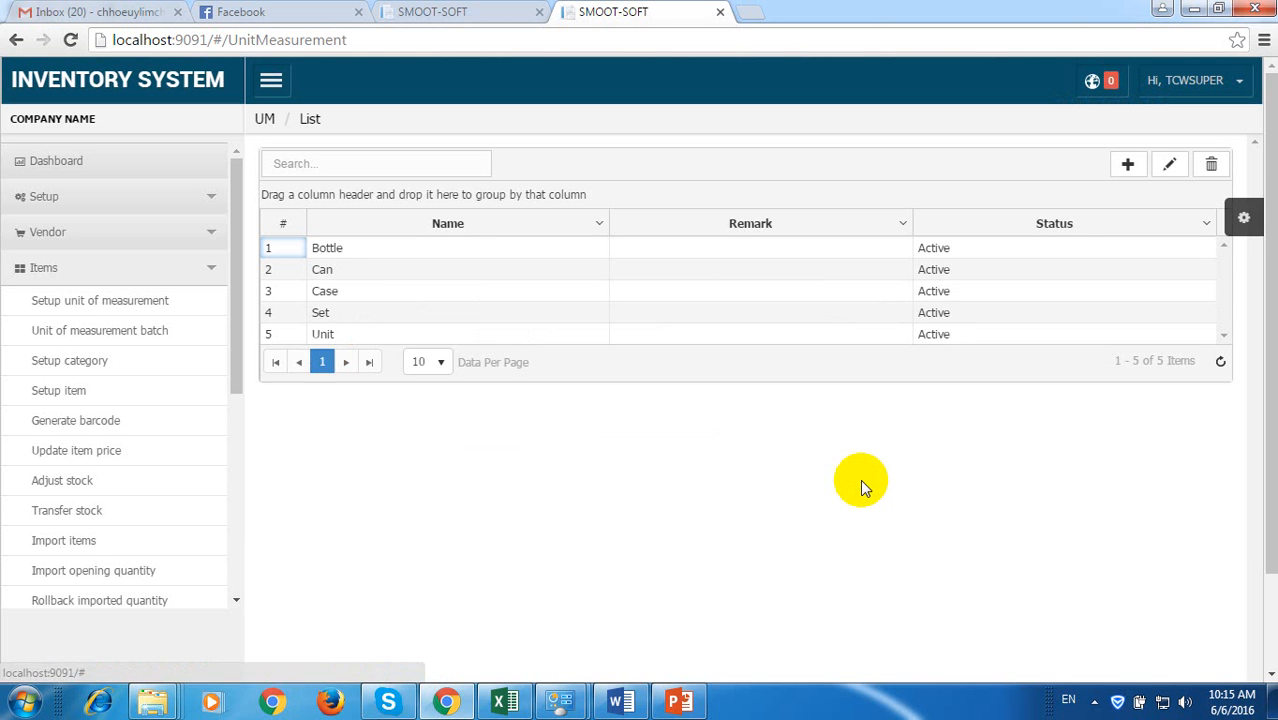